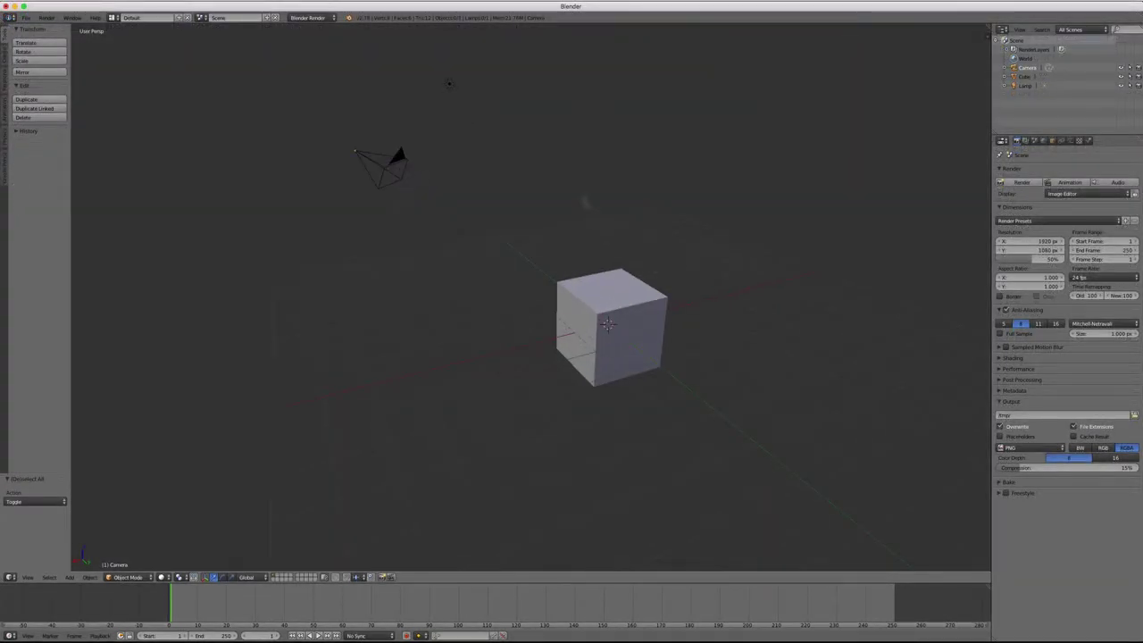
Select the lamp, then the camera, then the cube in turn.
right_click(451, 86)
right_click(400, 164)
right_click(583, 301)
Orbit around the cube, place the 3D cursor in empty space, and deselect everything.
middle_drag(568, 260, 612, 231)
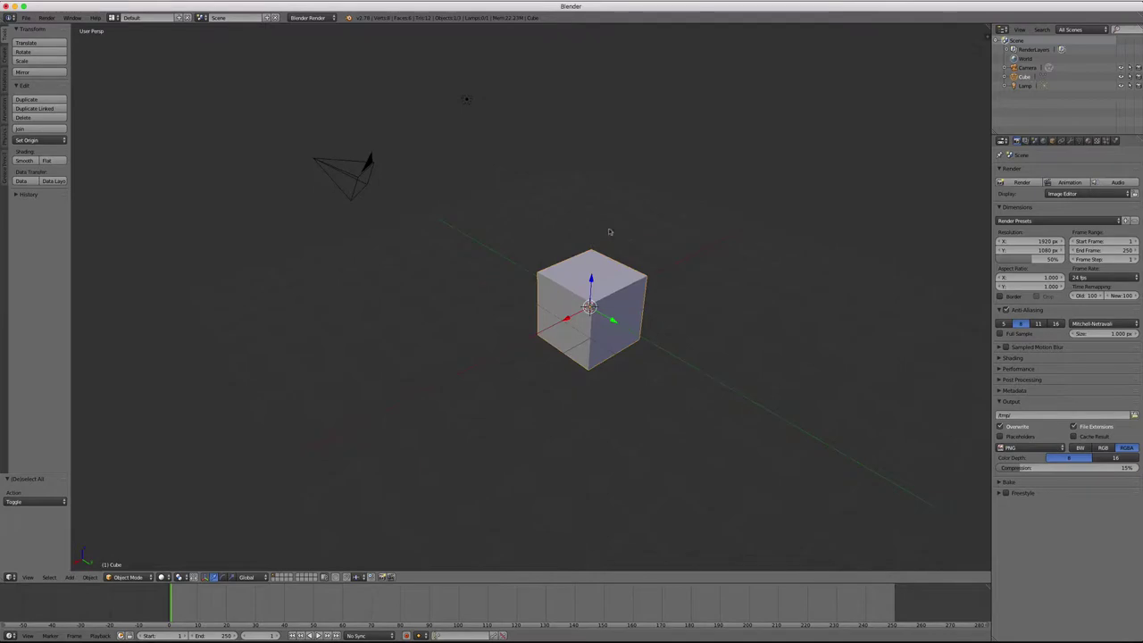
click(679, 241)
key(a)
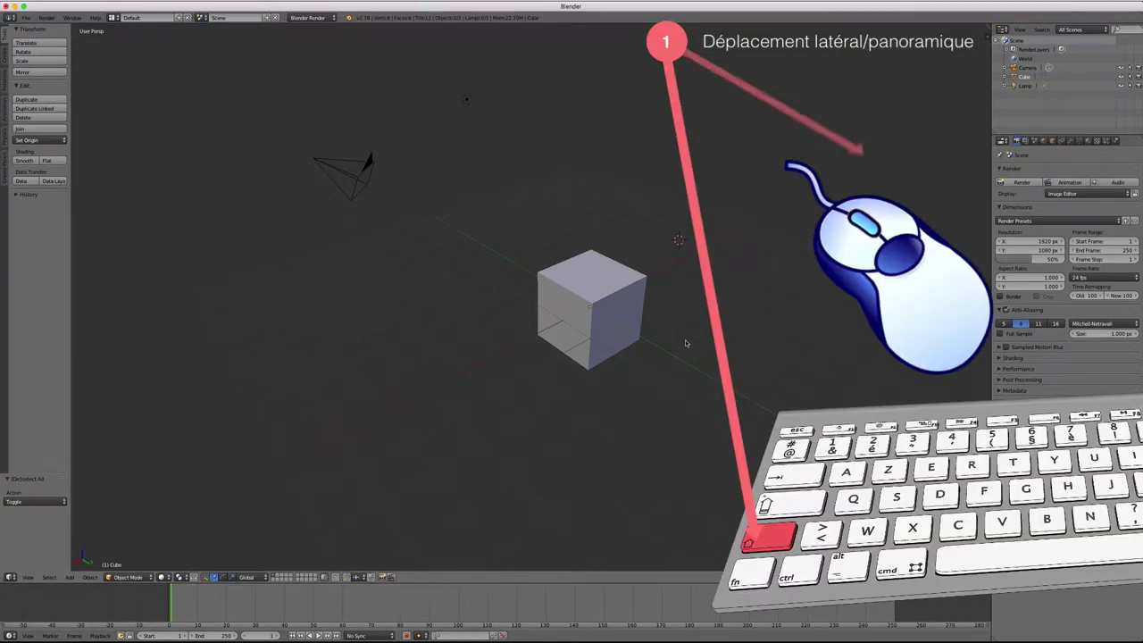
Pan the view sideways across the scene, then back to recentre the cube.
shift+middle_drag(685, 342, 473, 343)
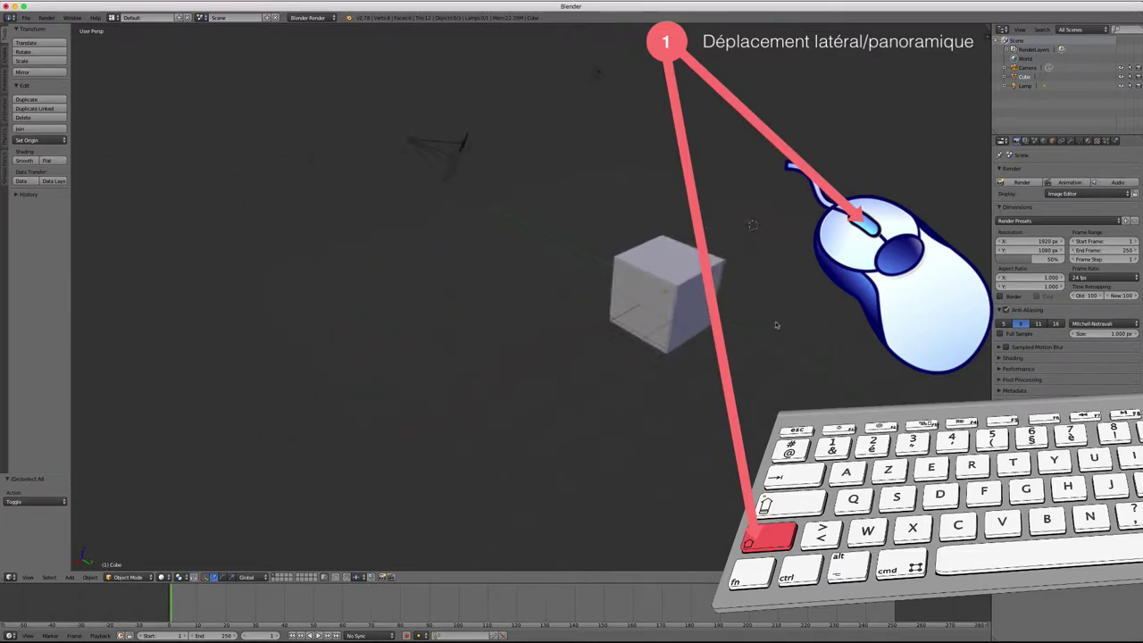
shift+middle_drag(652, 304, 402, 303)
mouse_move(705, 338)
shift+middle_down()
mouse_move(780, 337)
mouse_move(597, 347)
mouse_move(633, 345)
shift+middle_up()
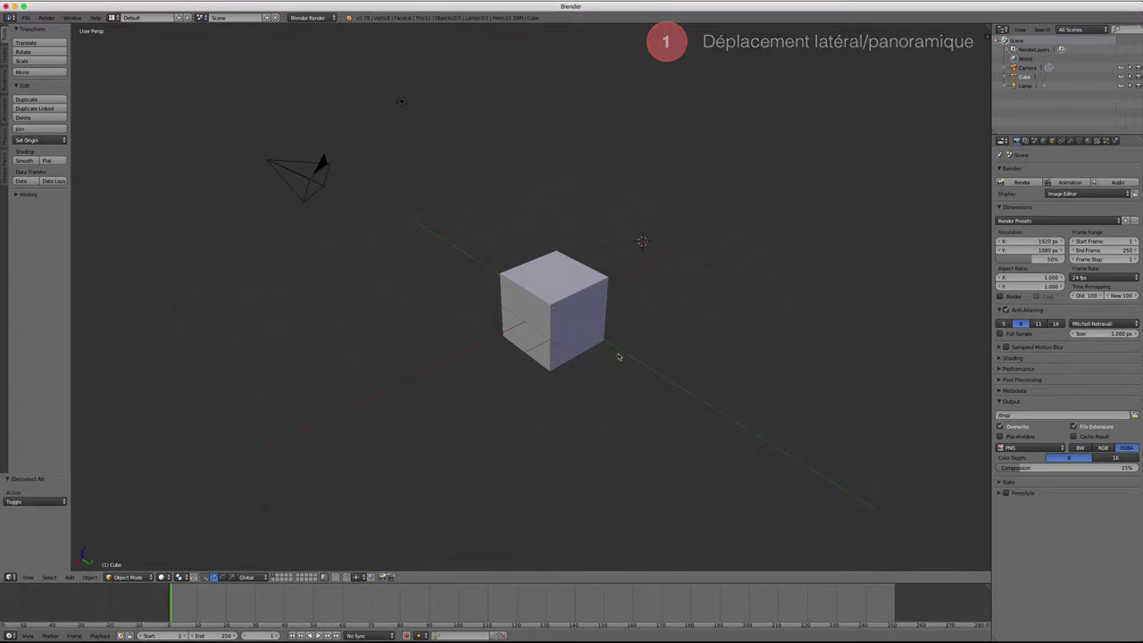
Zoom in on the cube, zoom back out, then nudge slightly back in.
scroll(604, 346, up, 1)
scroll(603, 346, up, 1)
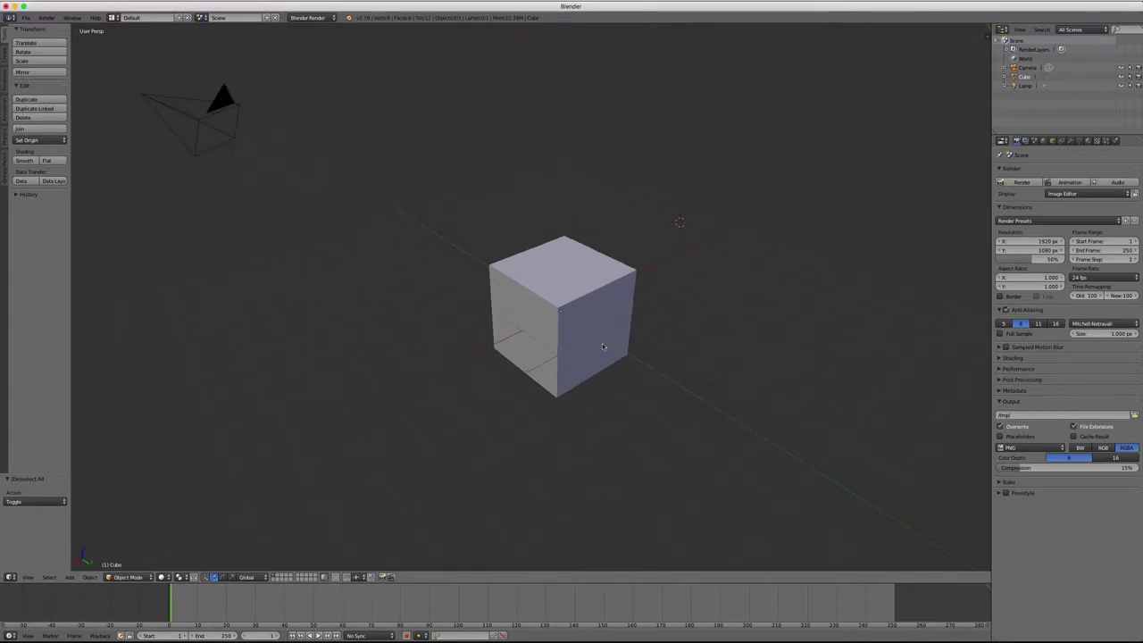
scroll(603, 346, up, 2)
scroll(602, 346, up, 1)
scroll(603, 346, up, 1)
scroll(602, 345, up, 2)
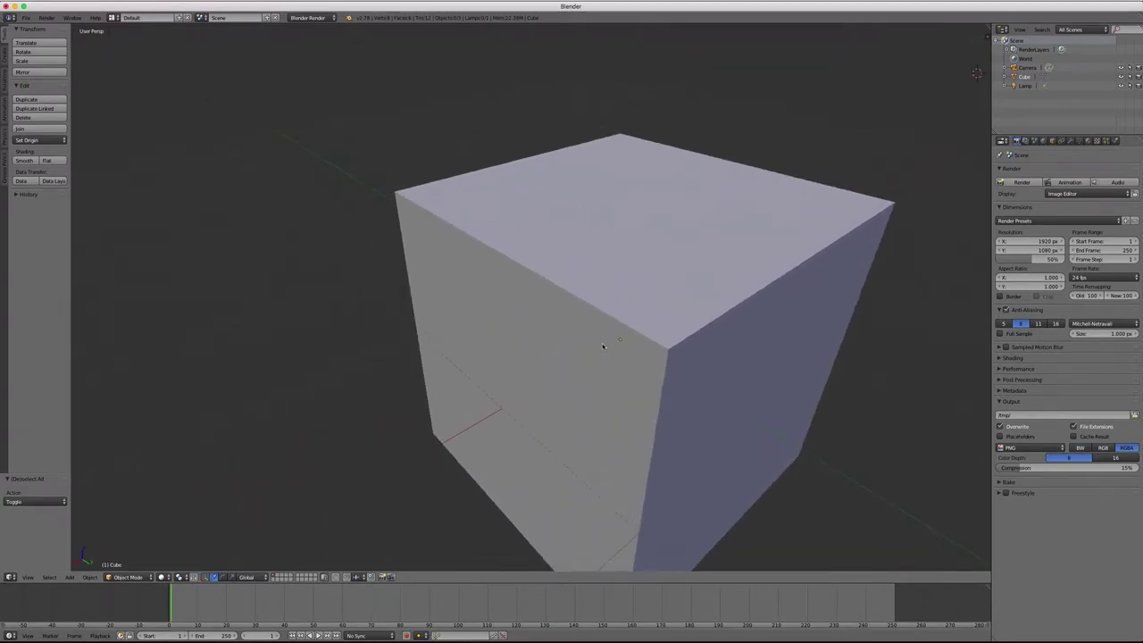
scroll(601, 346, down, 1)
scroll(602, 345, down, 2)
scroll(602, 346, down, 3)
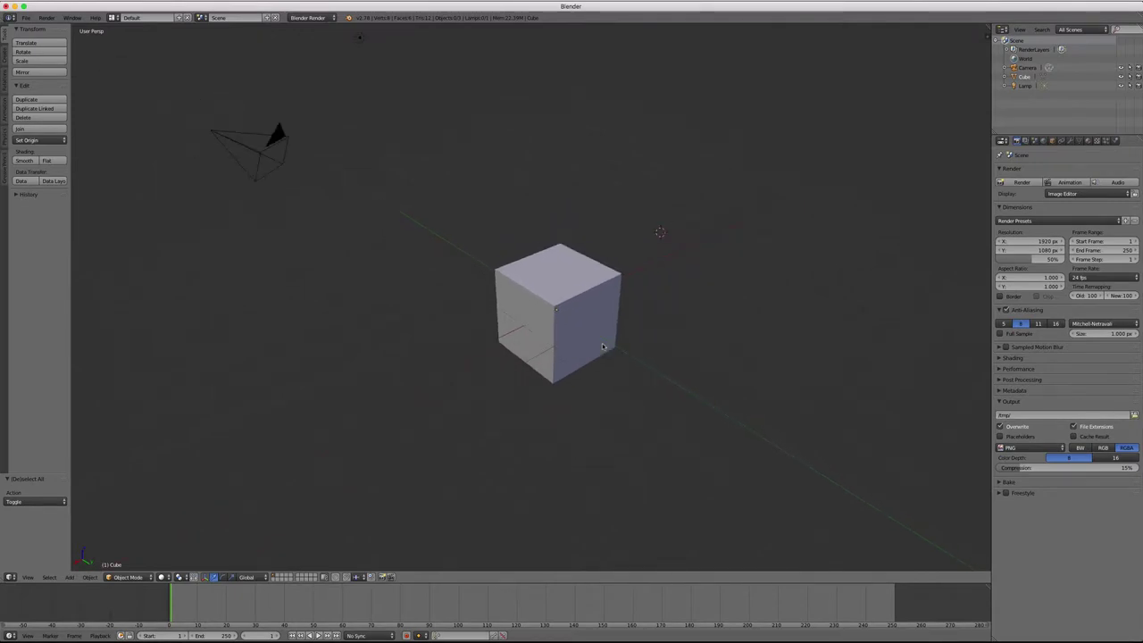
scroll(602, 347, down, 3)
scroll(603, 346, up, 3)
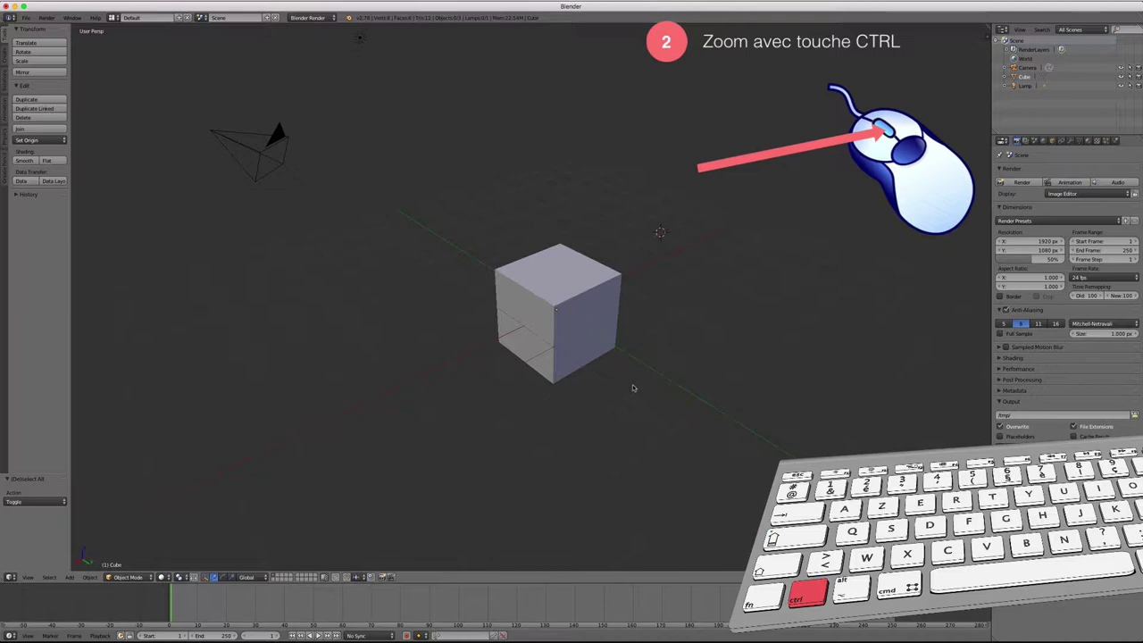
Zoom smoothly closer to the cube, then orbit to view it more from the front and above.
mouse_move(632, 387)
ctrl+middle_down()
mouse_move(647, 273)
mouse_move(651, 452)
mouse_move(644, 287)
mouse_move(637, 395)
ctrl+middle_up()
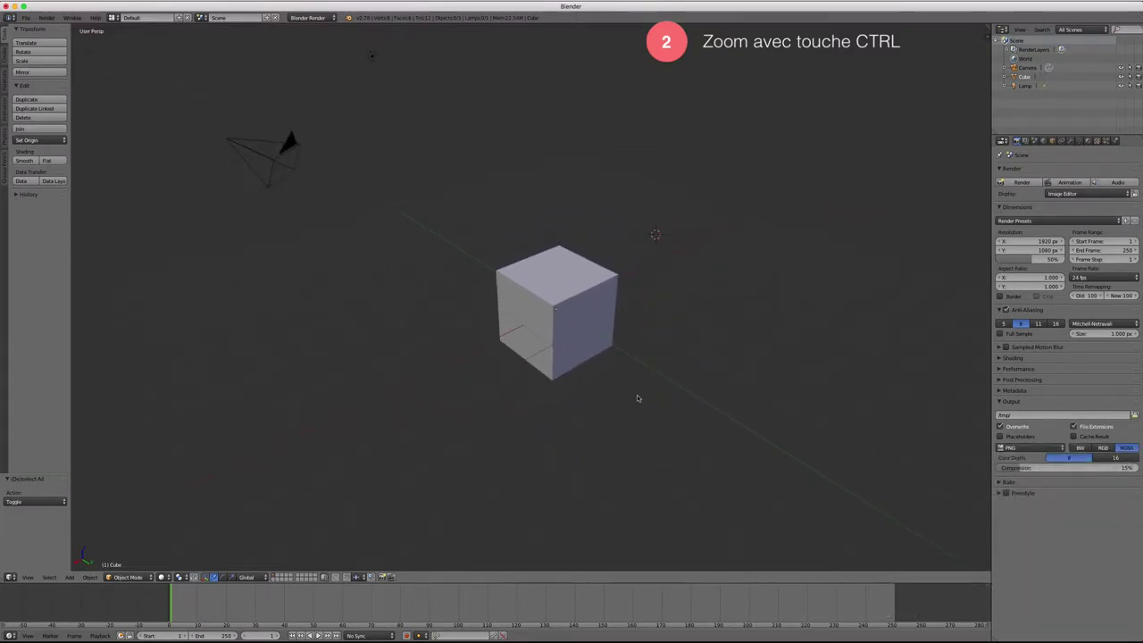
mouse_move(706, 348)
middle_down()
mouse_move(664, 346)
mouse_move(727, 340)
mouse_move(637, 334)
middle_up()
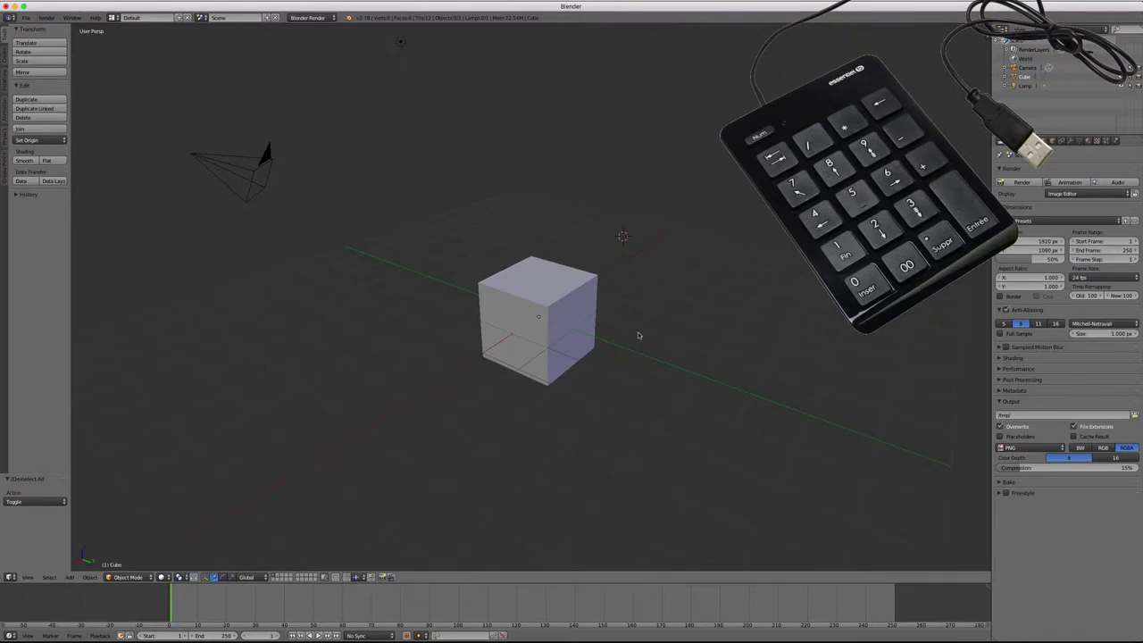
Switch to Front view, rotate slightly off it, and change to orthographic projection.
key(KP_1)
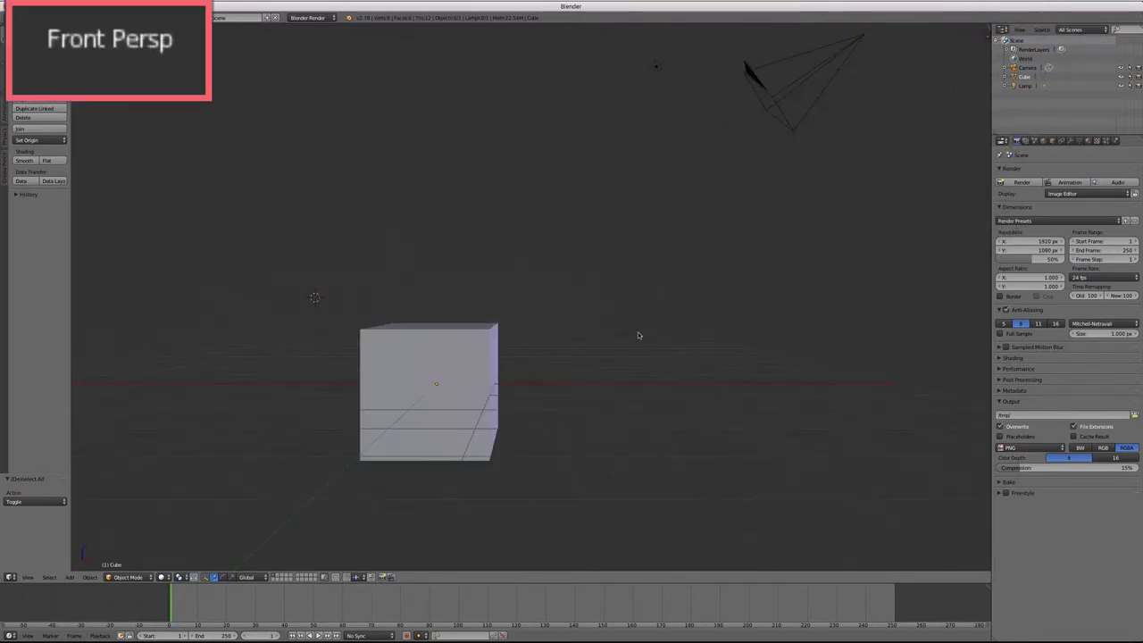
key(KP_4)
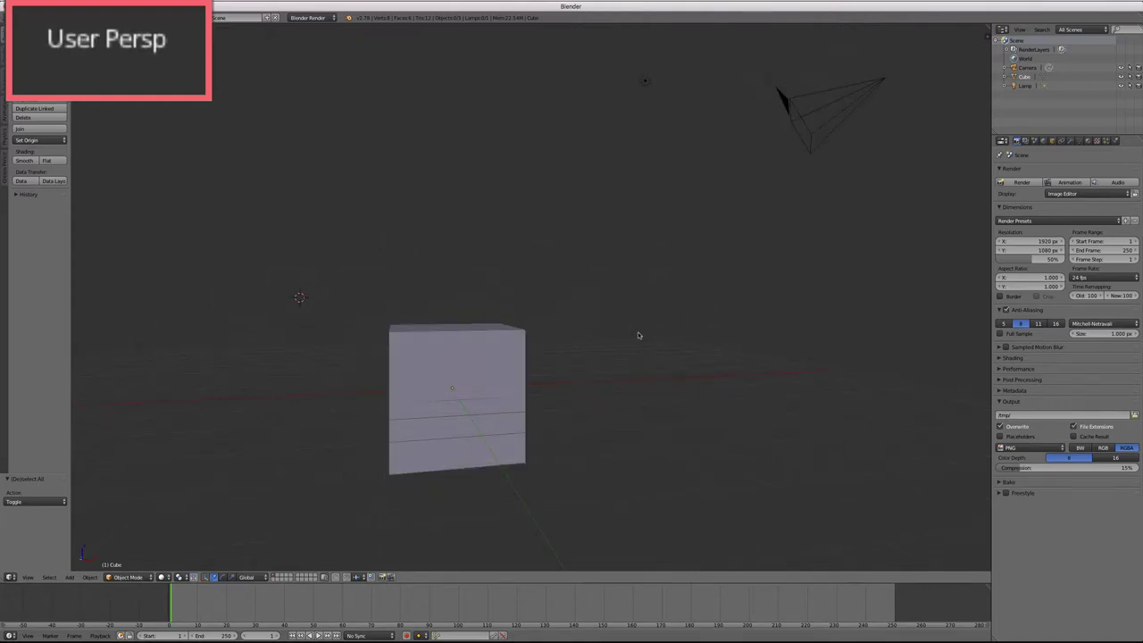
key(KP_5)
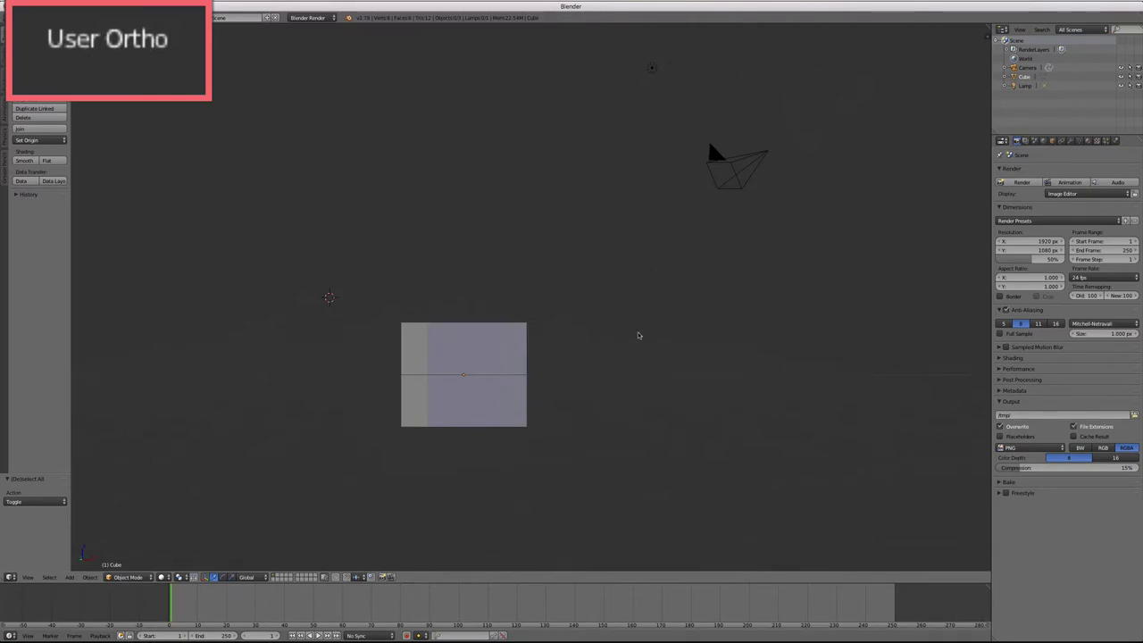
Go to Top view, then orbit to an angled User Ortho view of the cube.
key(KP_7)
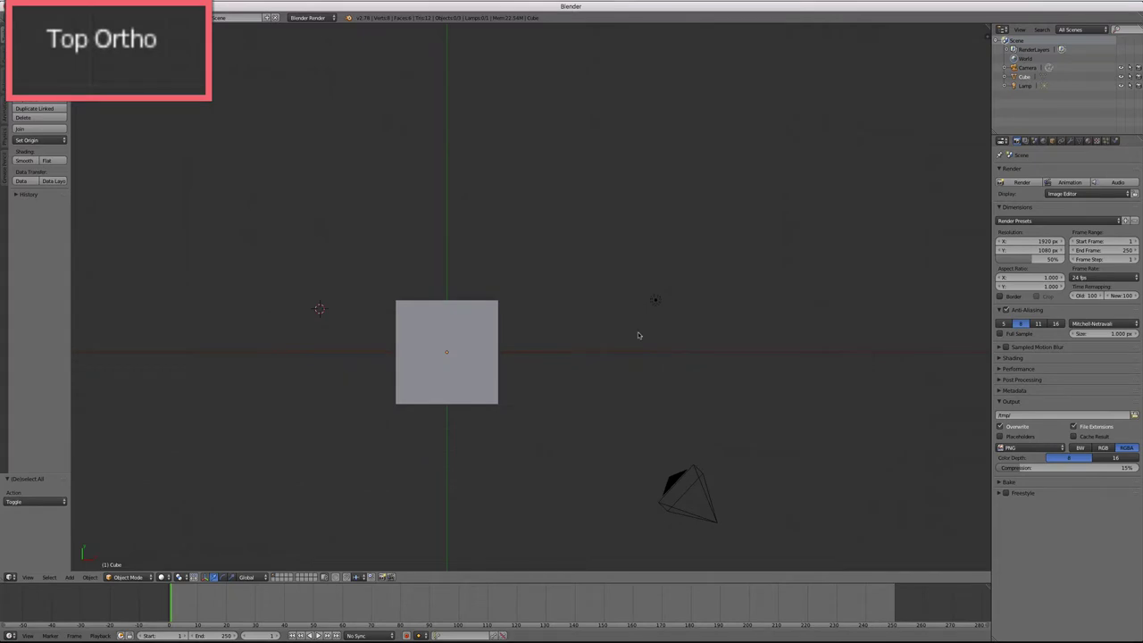
middle_drag(637, 335, 675, 308)
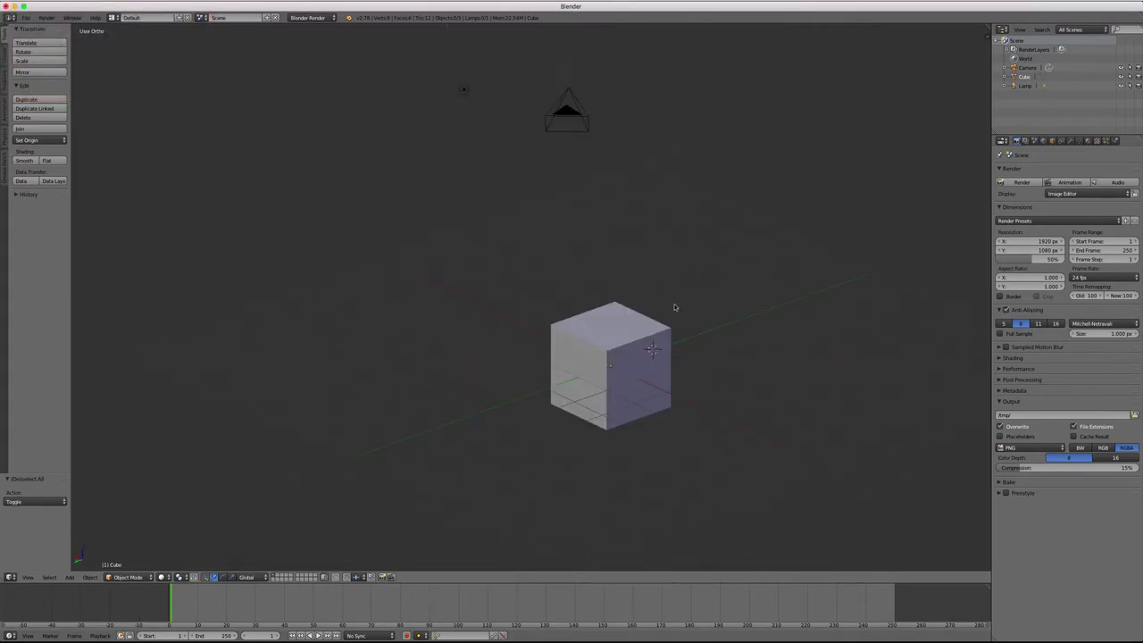
key(KP_5)
key(KP_5)
key(KP_5)
key(KP_5)
key(KP_5)
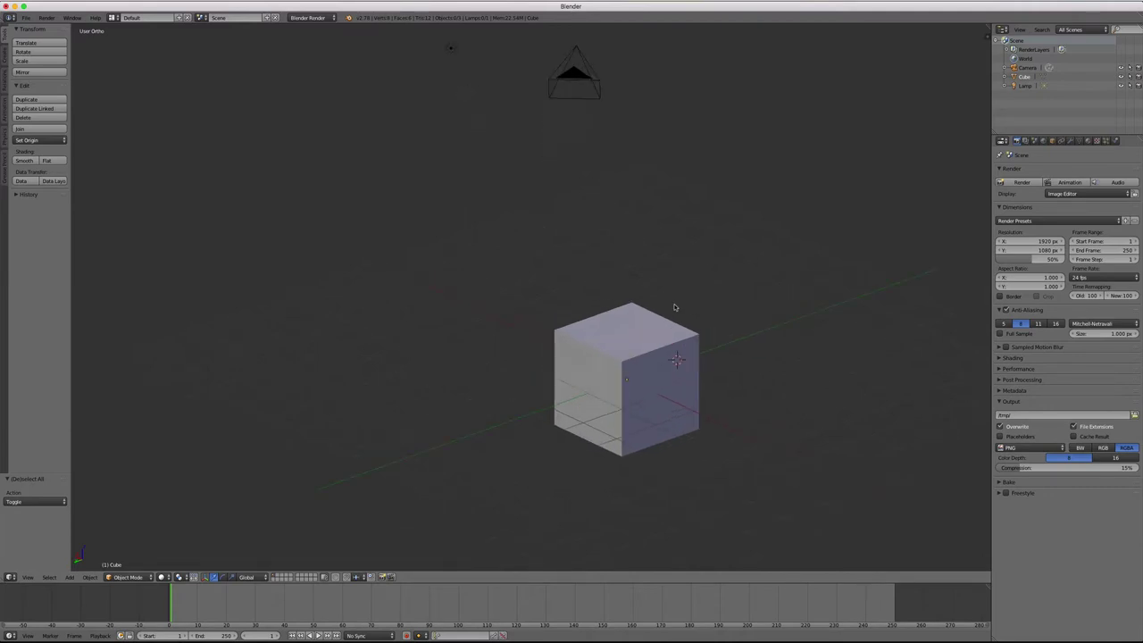
key(KP_5)
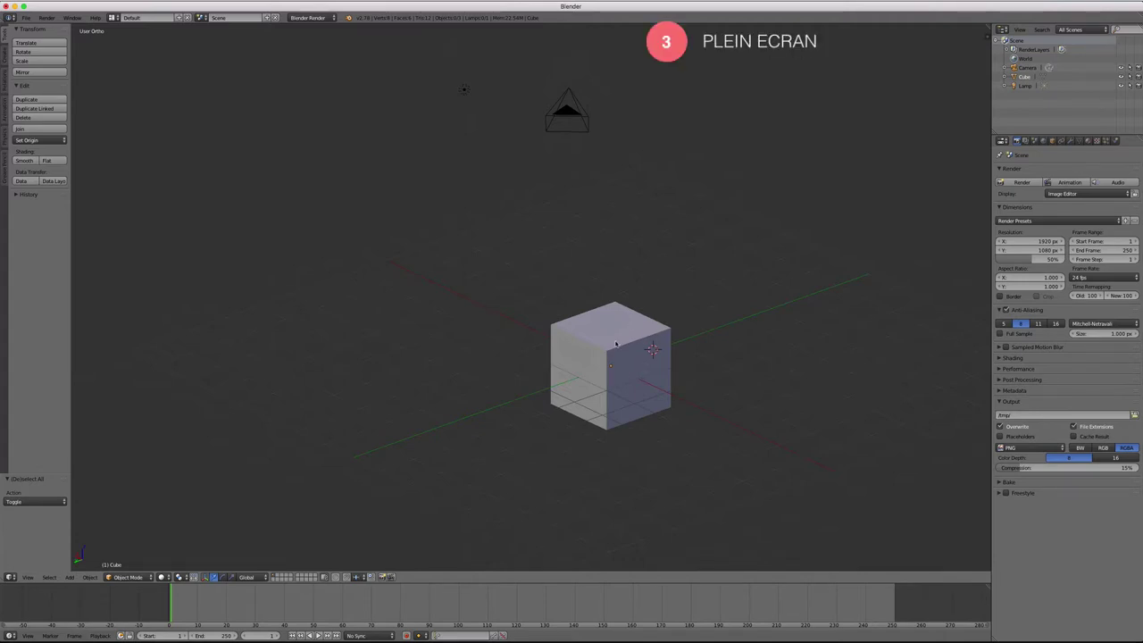
key(shift+space)
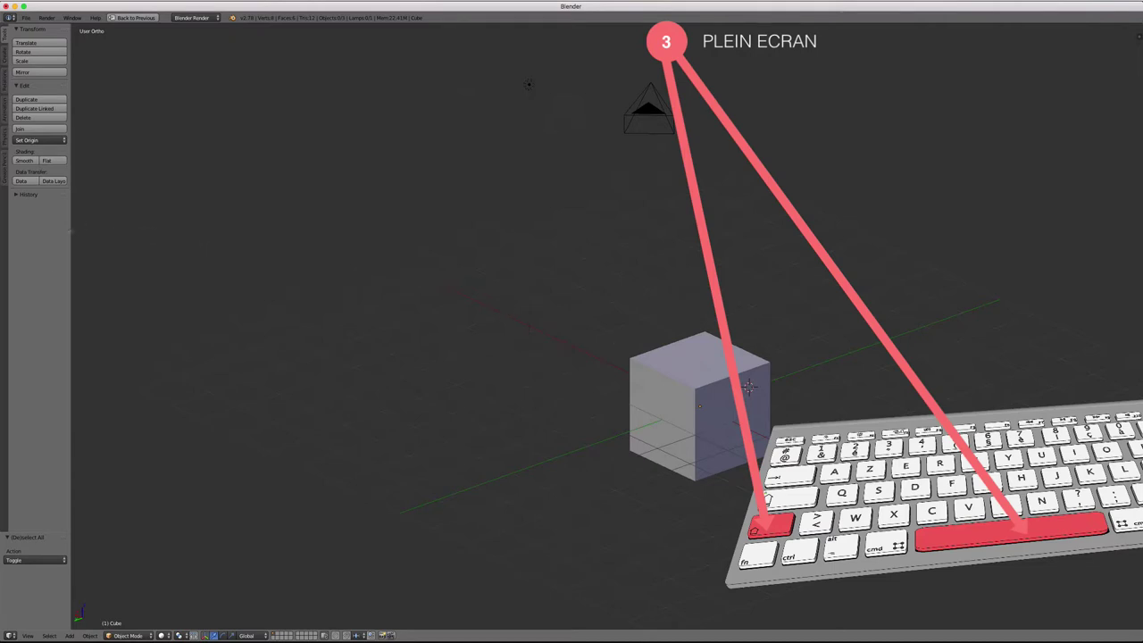
key(n)
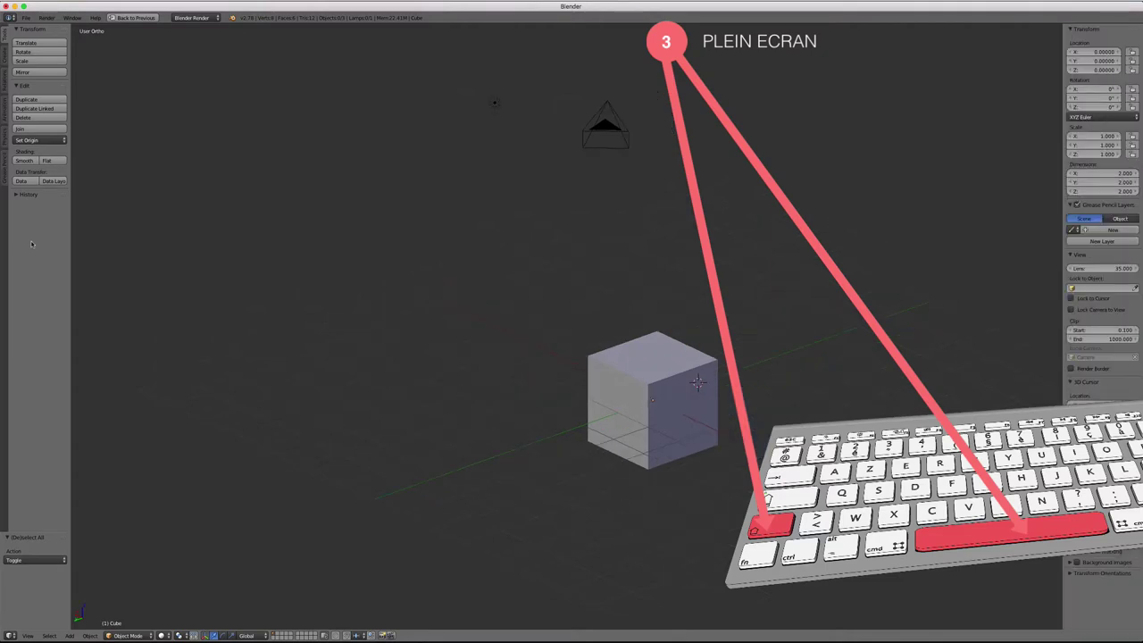
key(n)
key(t)
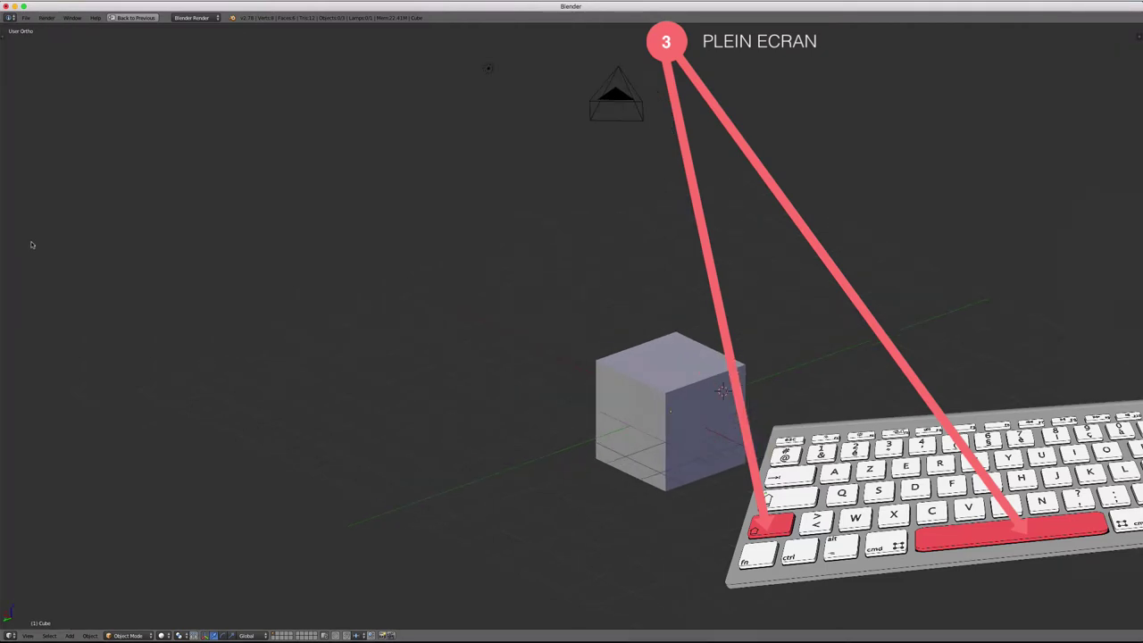
key(t)
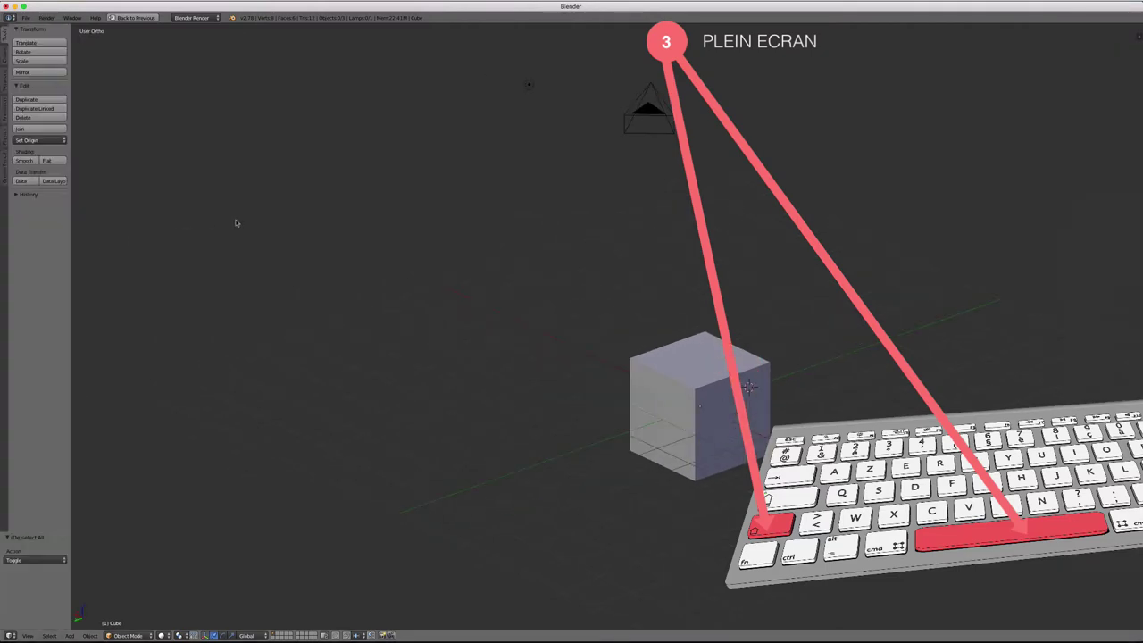
key(t)
key(n)
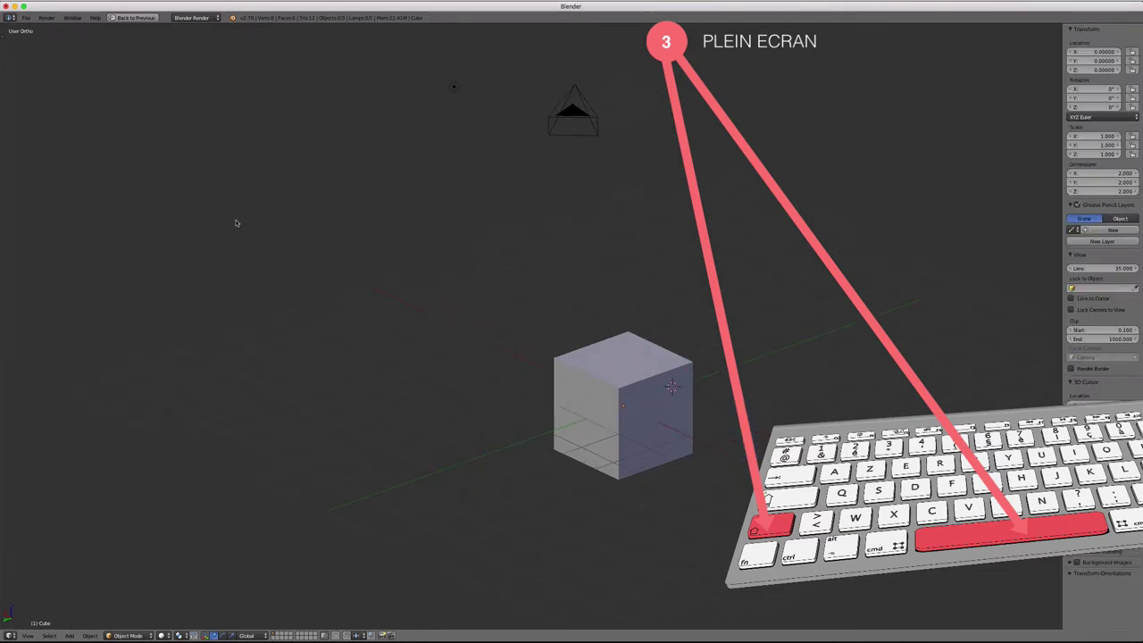
key(n)
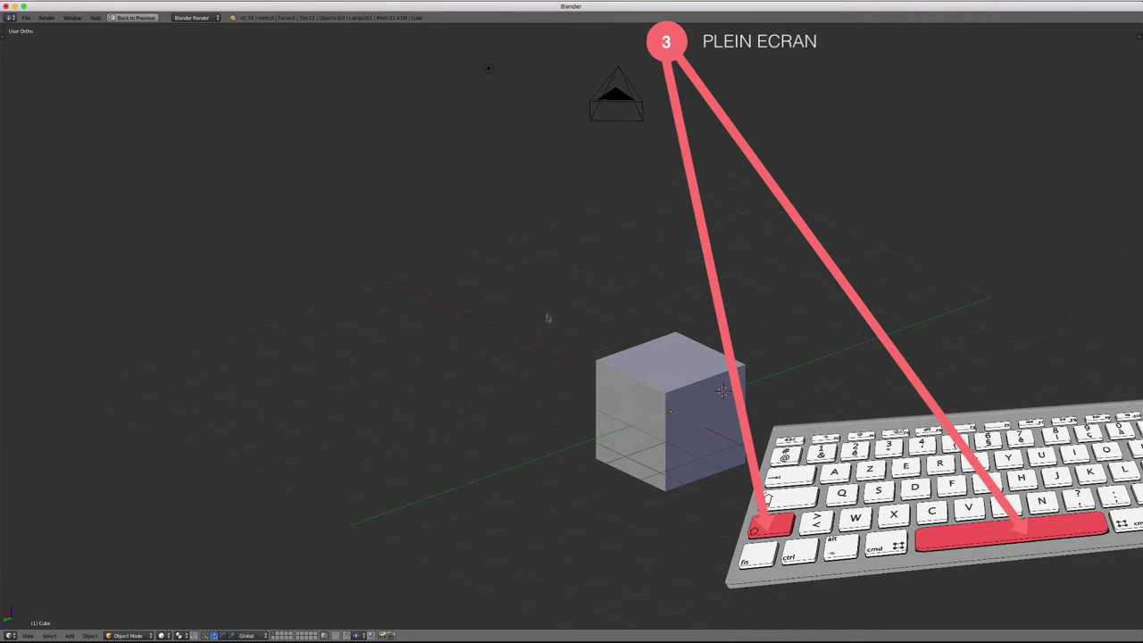
scroll(720, 271, right, 3)
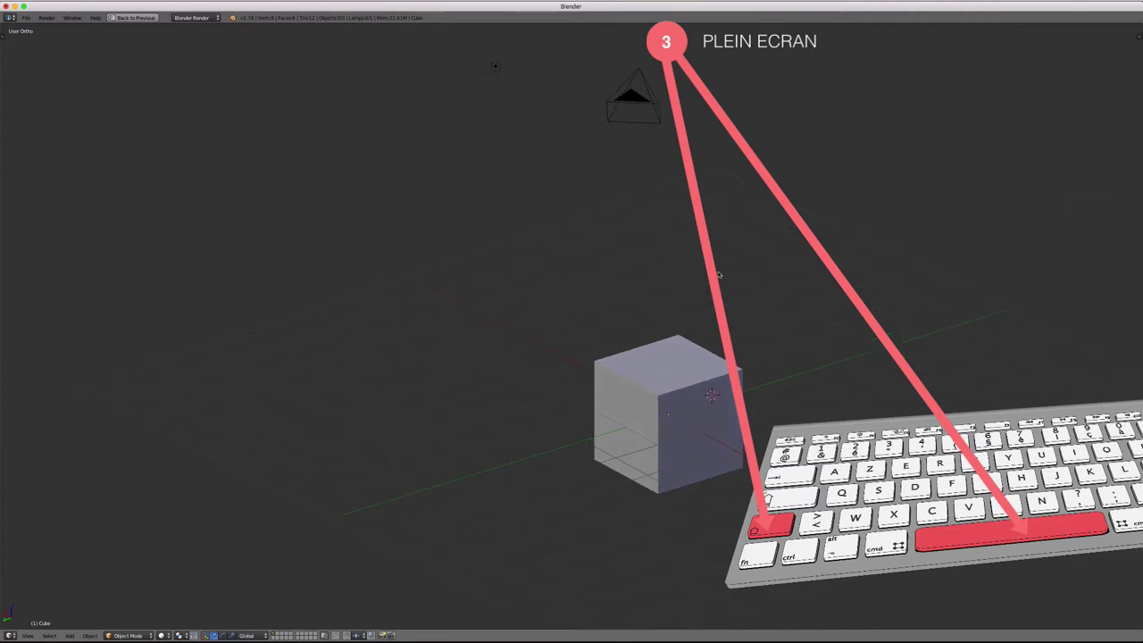
scroll(719, 270, right, 5)
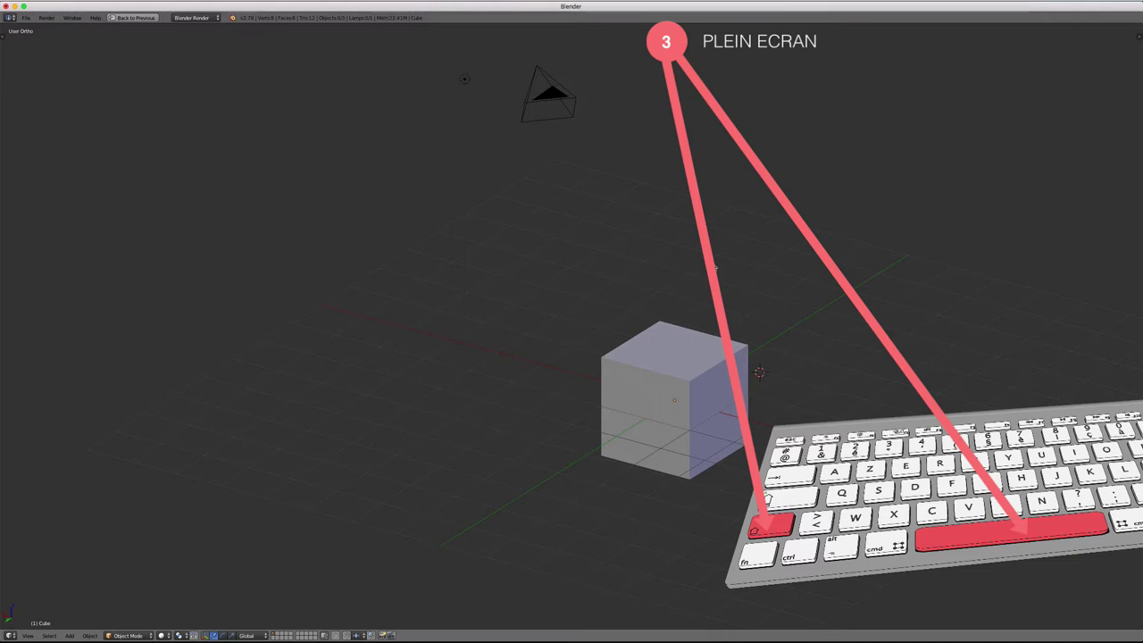
key(shift+space)
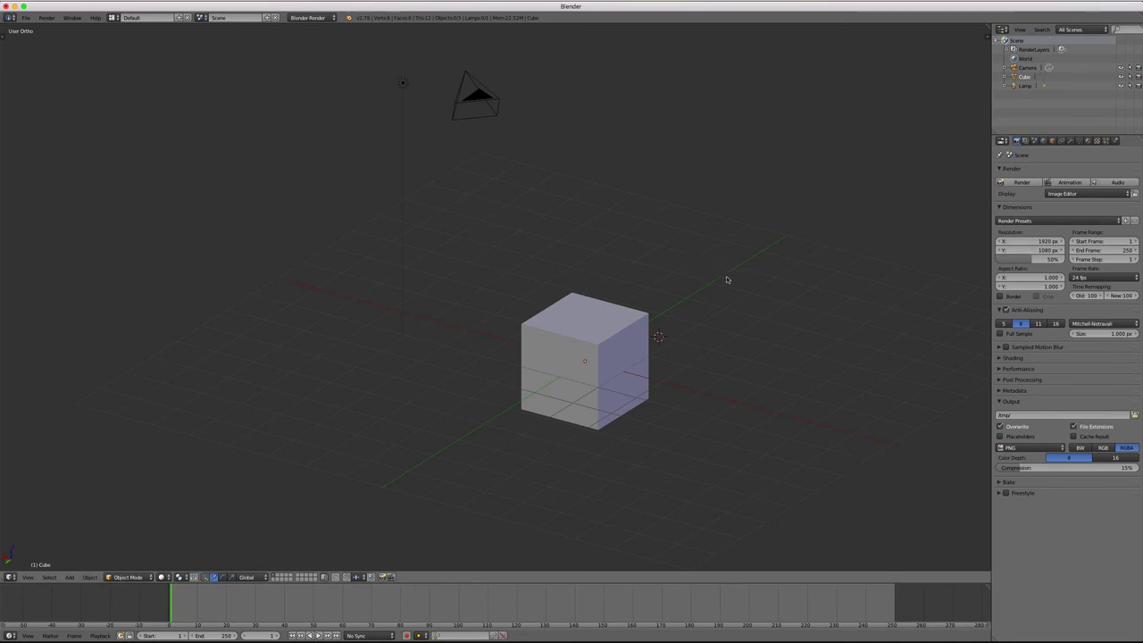
Select the cube in the User Ortho view with the floor grid visible.
right_click(589, 324)
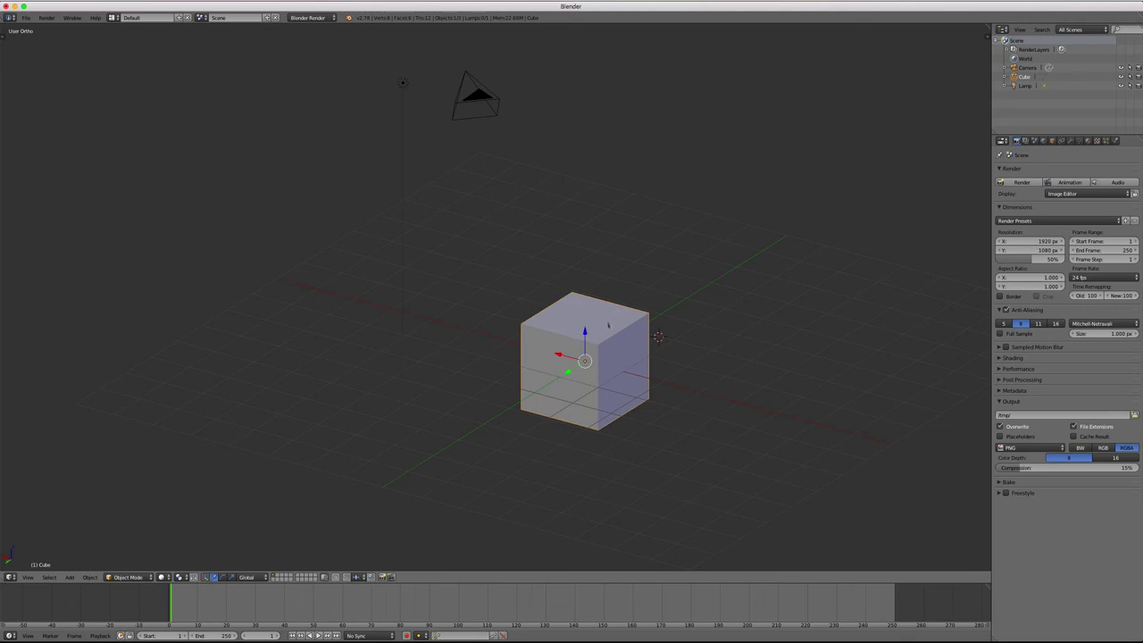